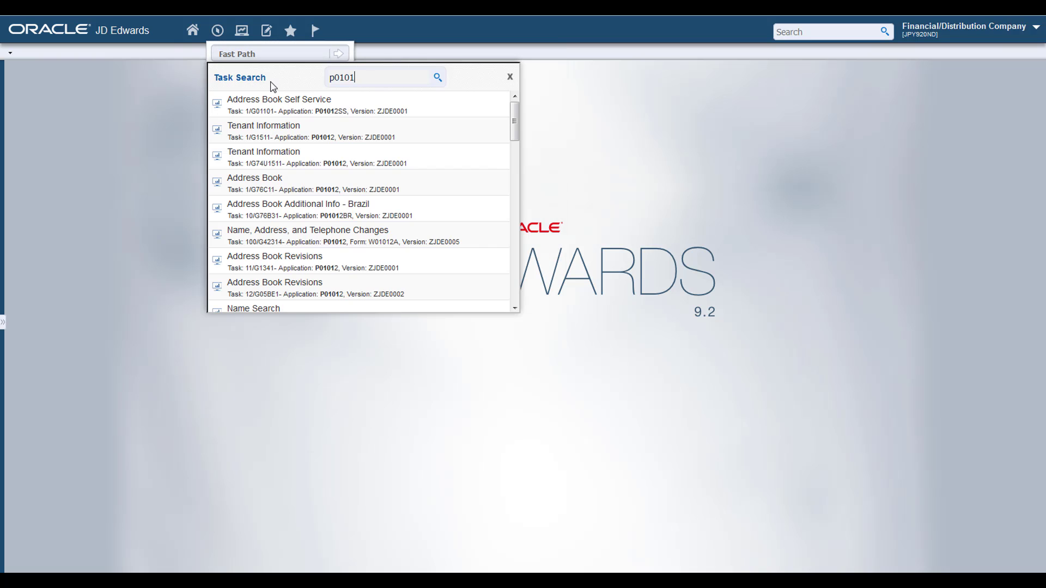
mouse_move(514, 128)
mouse_down()
mouse_move(515, 159)
mouse_move(522, 118)
mouse_up()
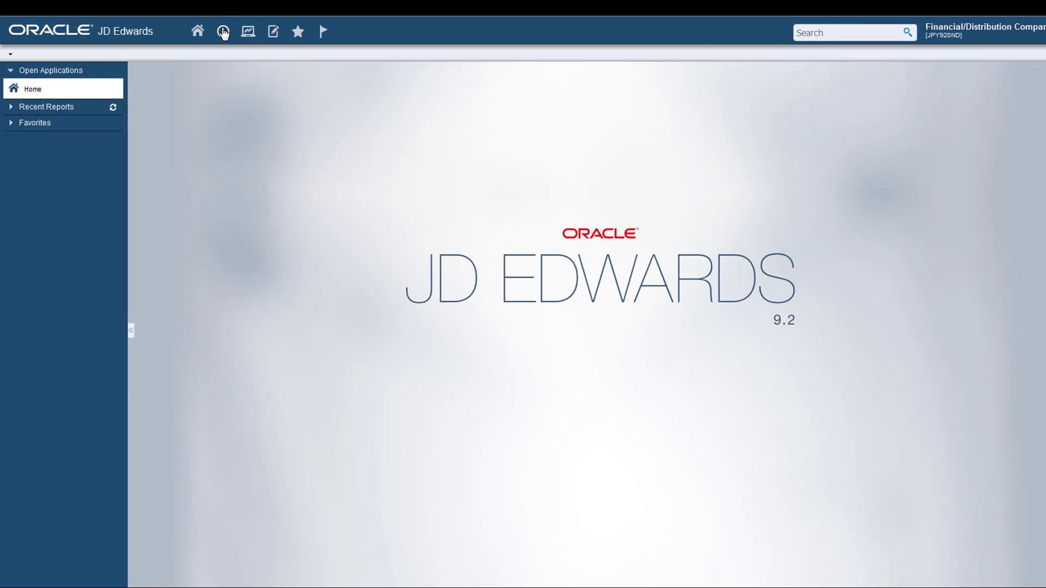
Step: Bring up the Navigator to start a Fast Path task search for 'schedule rev'
click(241, 30)
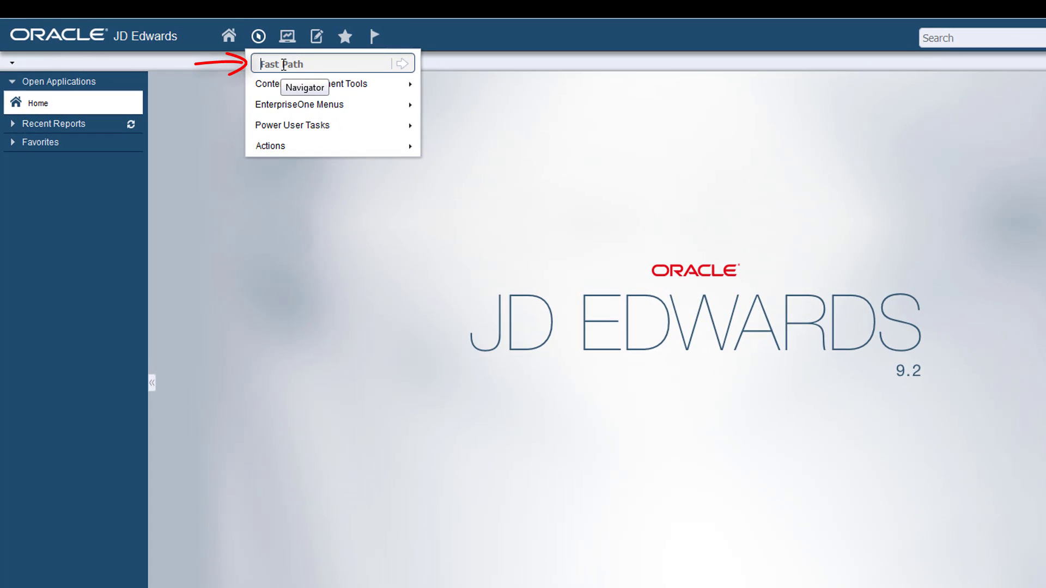
text(sche)
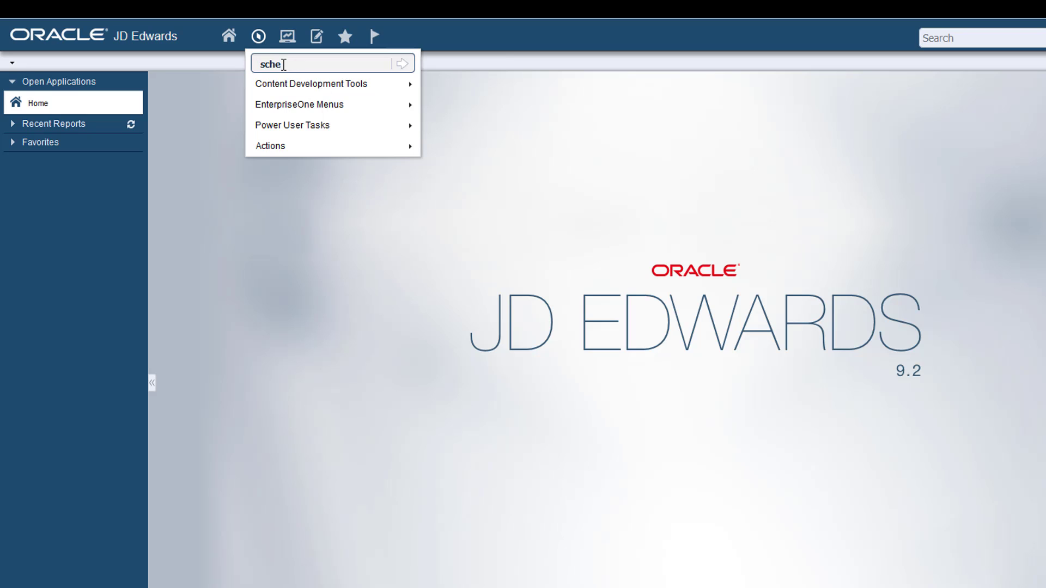
text(dule rev)
Step: Run the 'schedule rev' task search listing Schedule Revisions and Review tasks
key(Return)
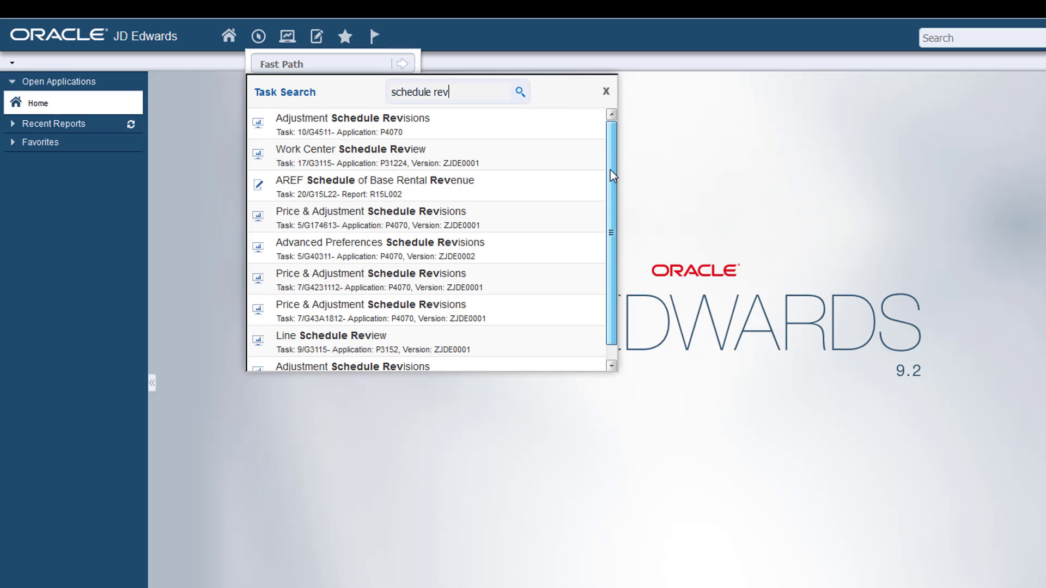
mouse_move(610, 172)
mouse_down()
mouse_move(615, 195)
mouse_move(615, 156)
mouse_up()
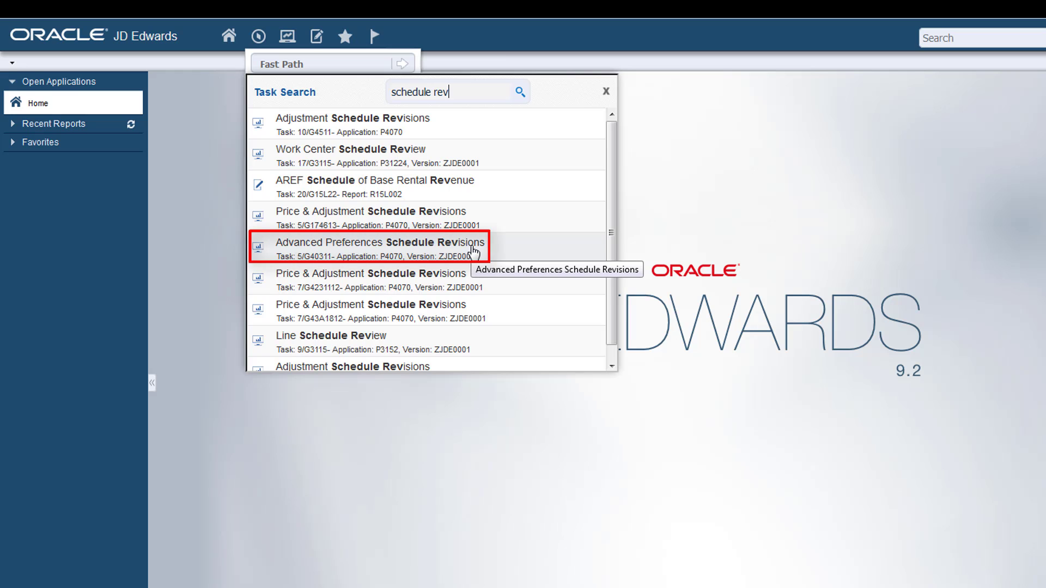
Step: Launch Advanced Preferences Schedule Revisions (G40311), then close Work with Preference Schedules
click(474, 251)
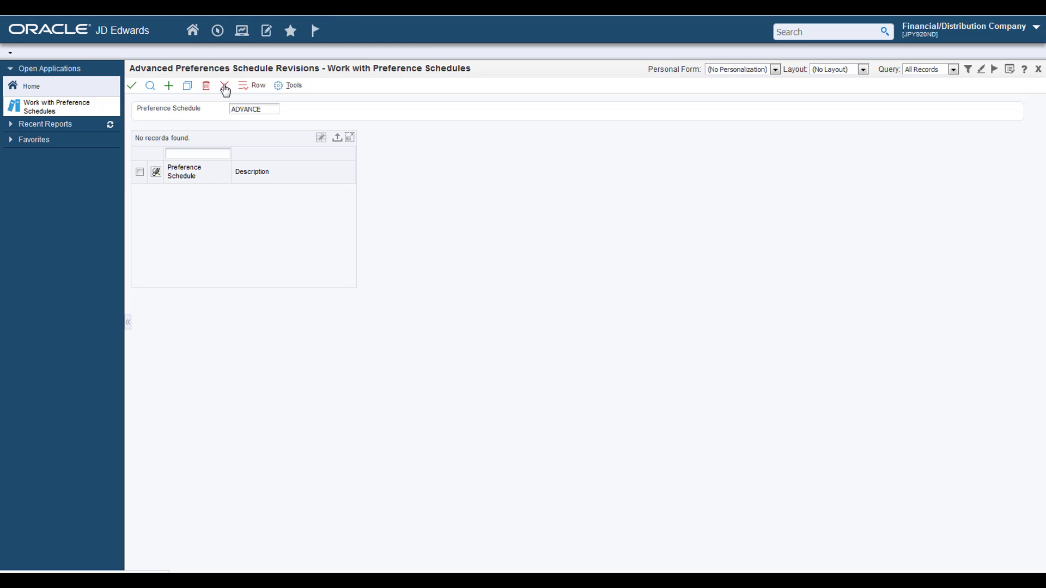
click(224, 86)
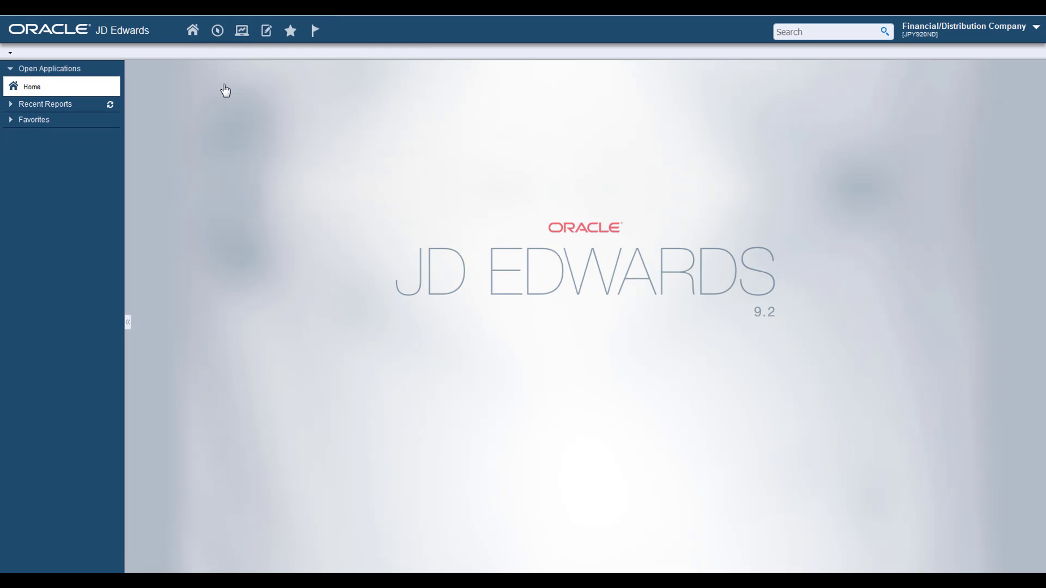
Step: Bring up the Navigator to search tasks for 'Sales order'
click(217, 33)
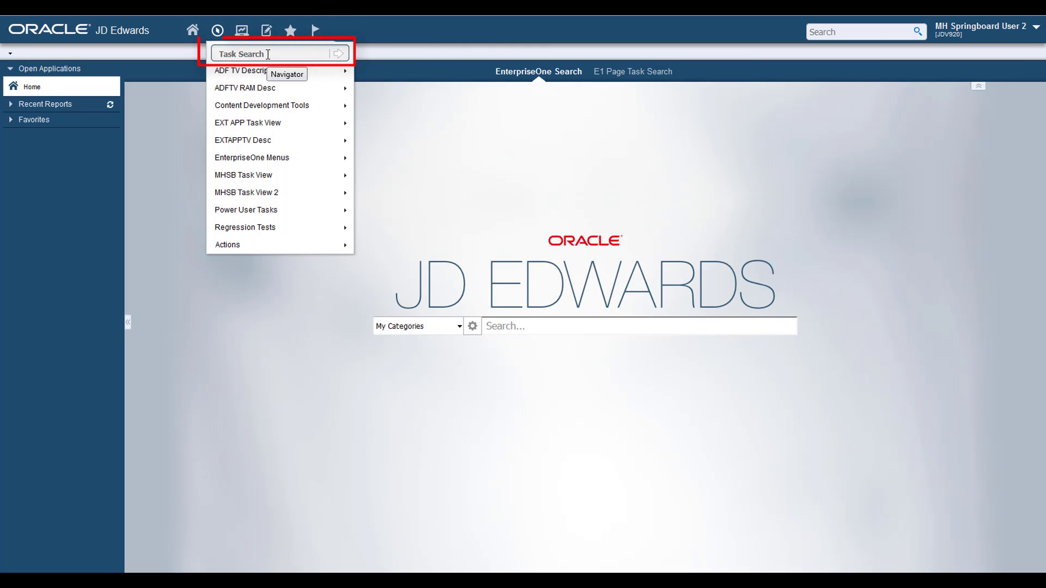
text(S)
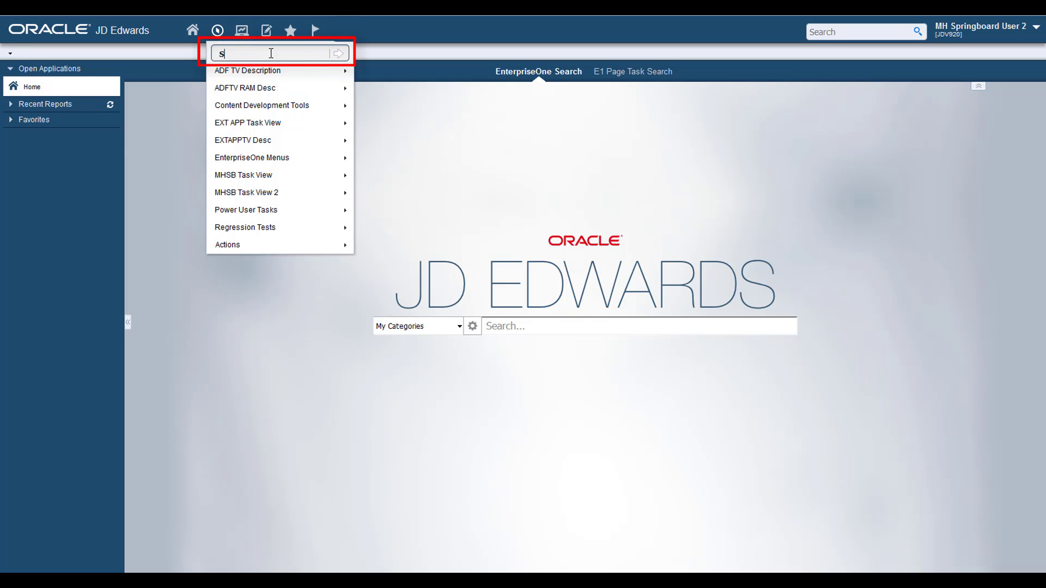
text(ales order)
Step: Search 'Sales order', then refine to 'Sales order confirmation' leaving one report task
key(Return)
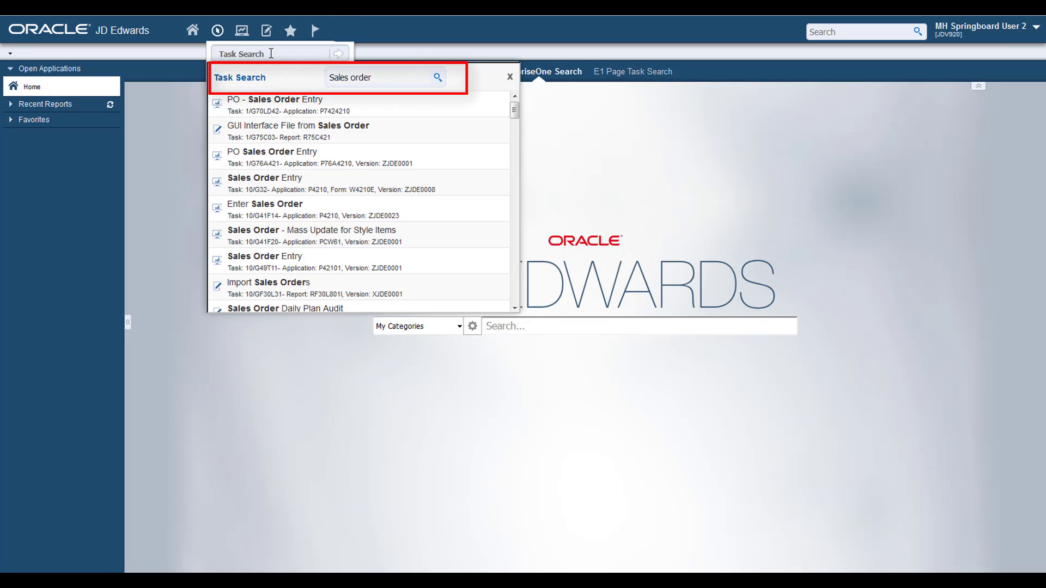
text( confirmation)
key(Return)
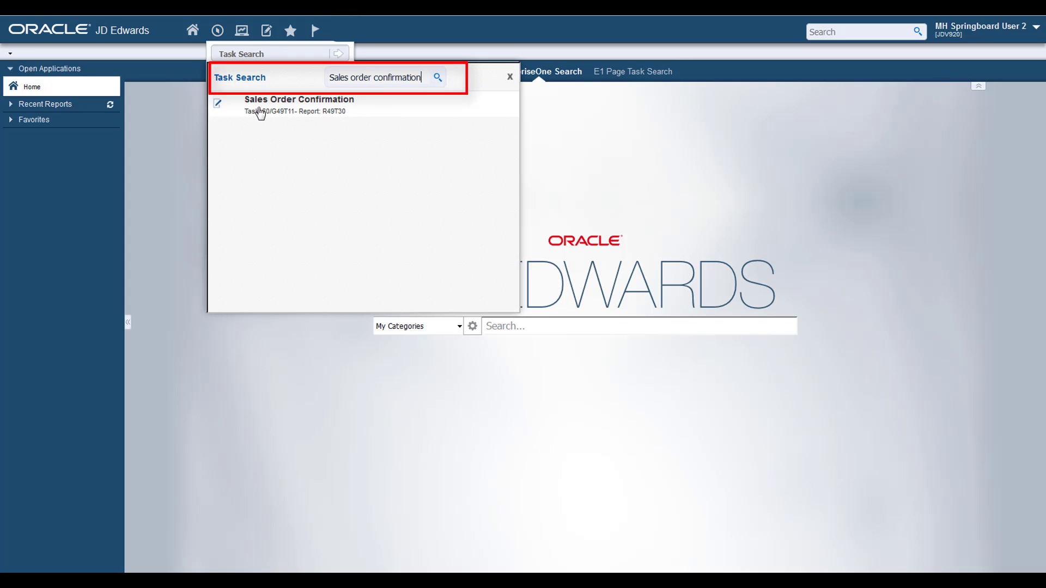